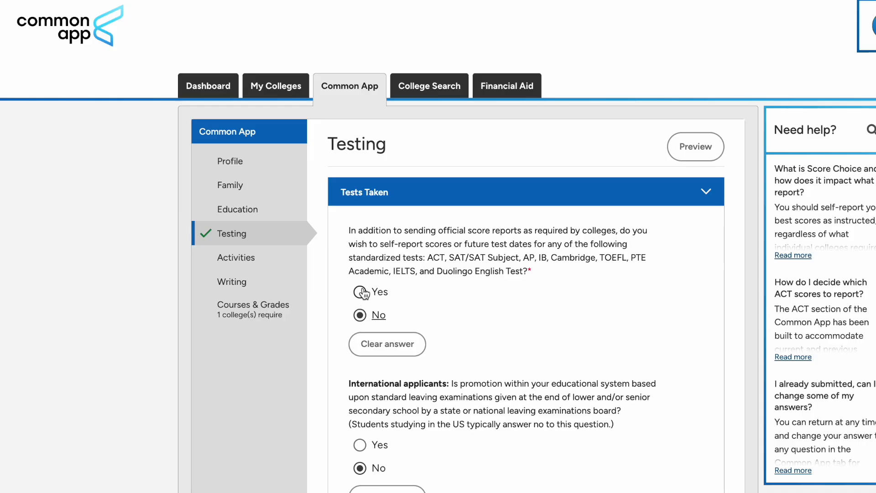
Switch the answer about self-reporting standardized test scores back and forth between Yes and No, ending on No
left_click(360, 314)
left_click(360, 291)
left_click(360, 314)
left_click(359, 292)
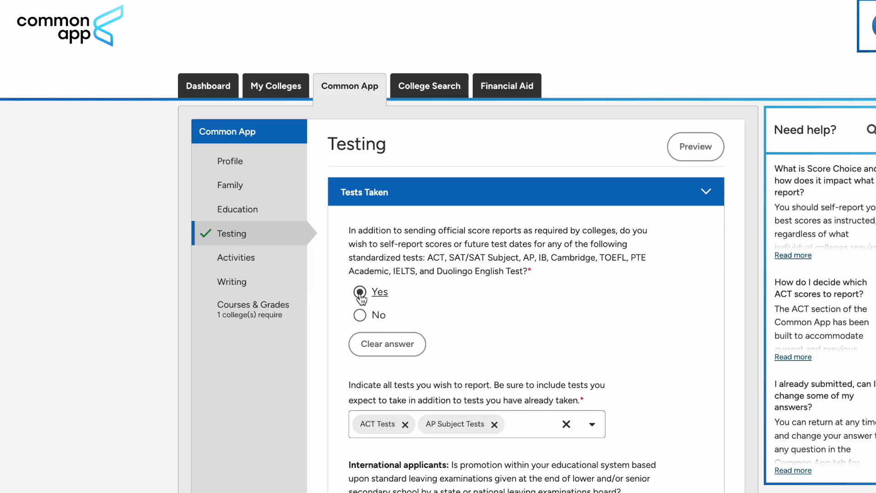
left_click(360, 315)
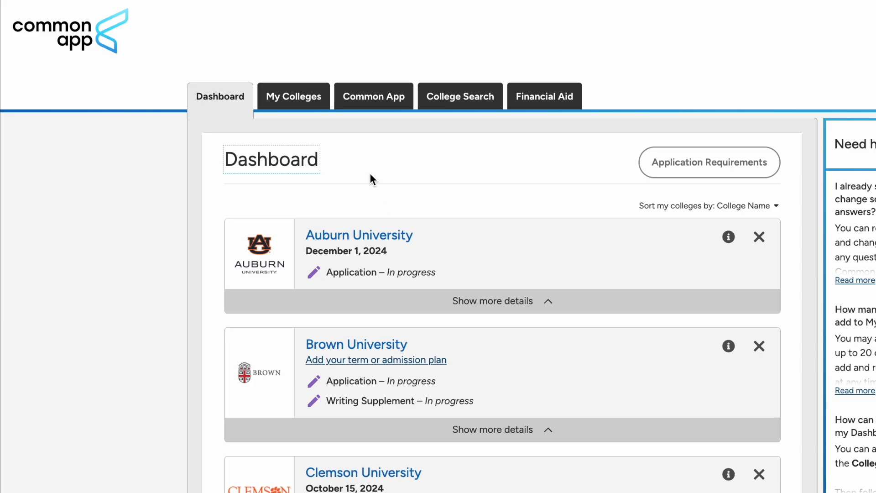
Open the Testing section of the Common App and answer Yes to self-reporting standardized test scores
left_click(370, 102)
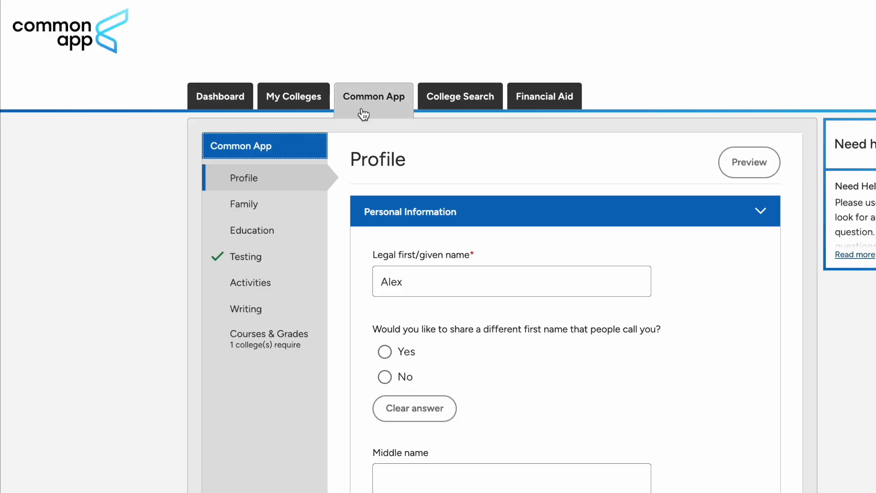
left_click(268, 256)
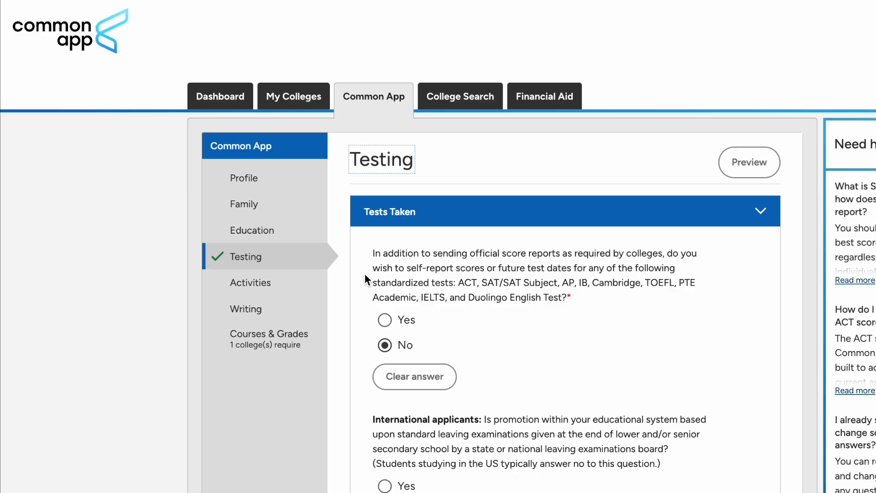
scroll(365, 275, "down", 3)
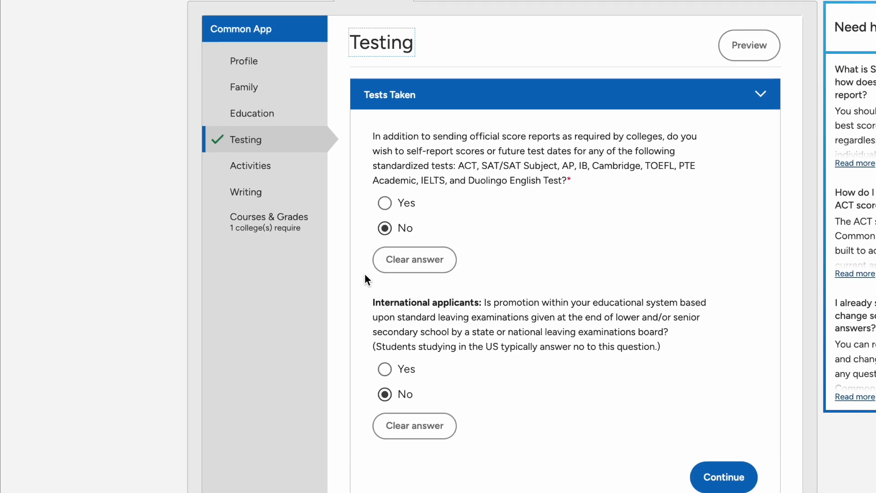
scroll(364, 274, "up", 1)
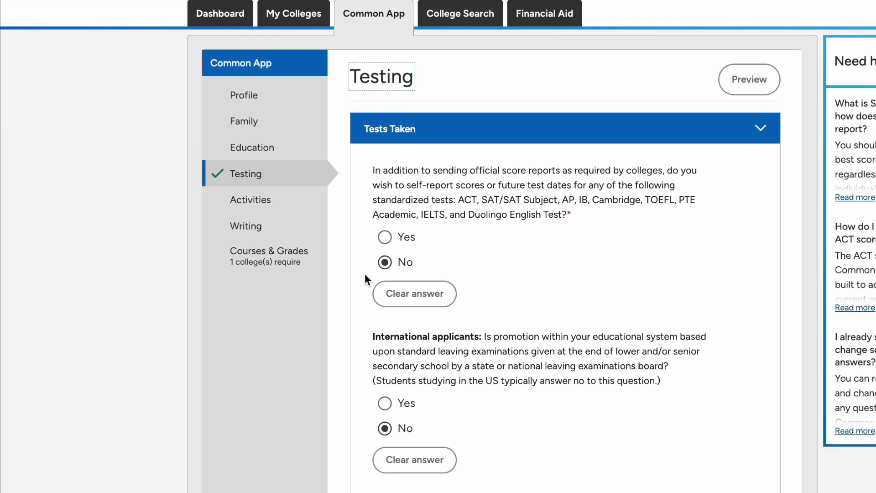
left_click(385, 238)
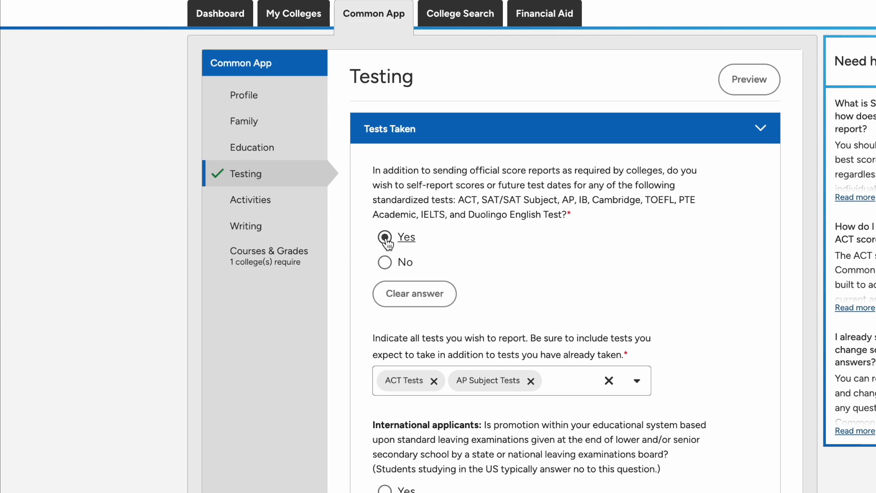
scroll(385, 241, "down", 2)
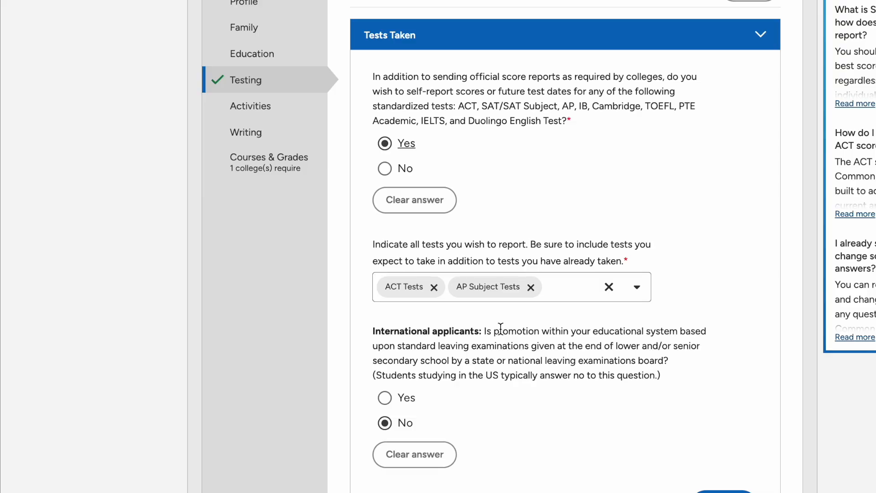
scroll(501, 328, "down", 1)
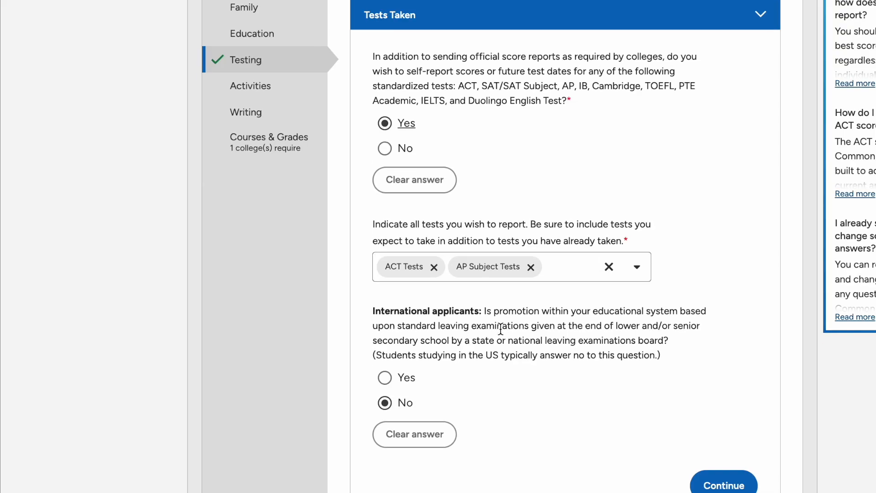
scroll(500, 329, "up", 1)
scroll(501, 328, "up", 1)
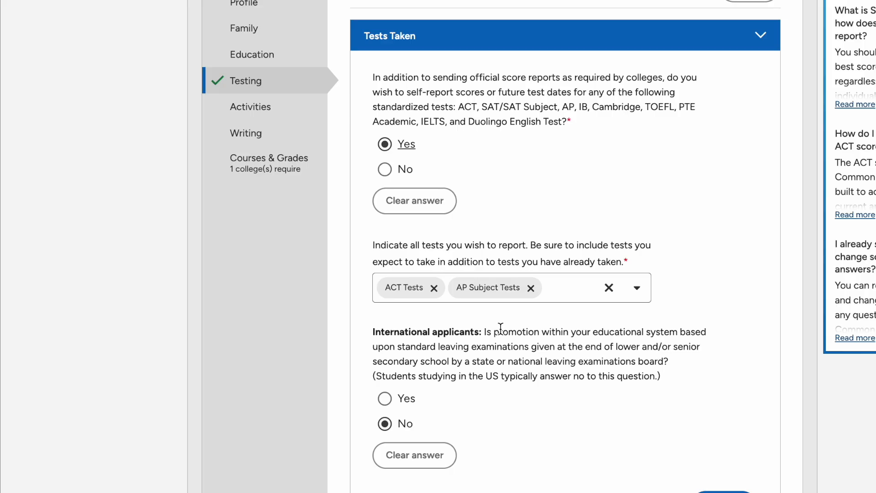
Open the application Questions page for Princeton University among the added colleges
scroll(500, 327, "up", 3)
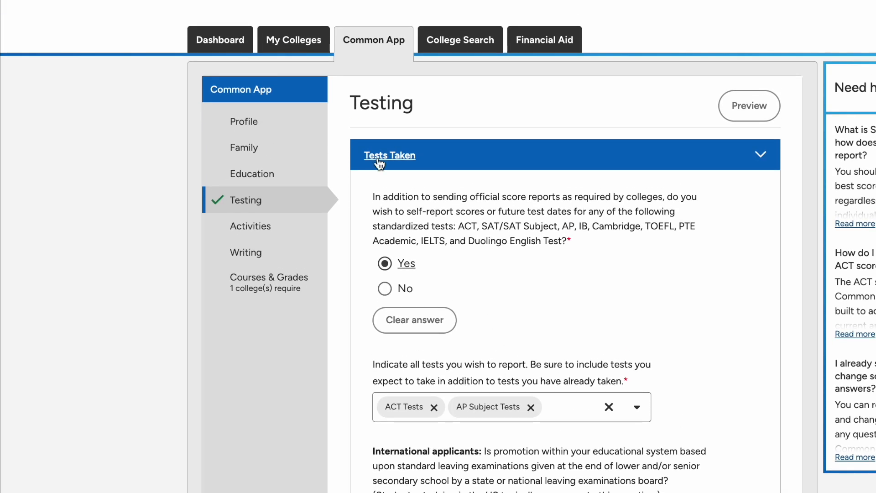
left_click(295, 43)
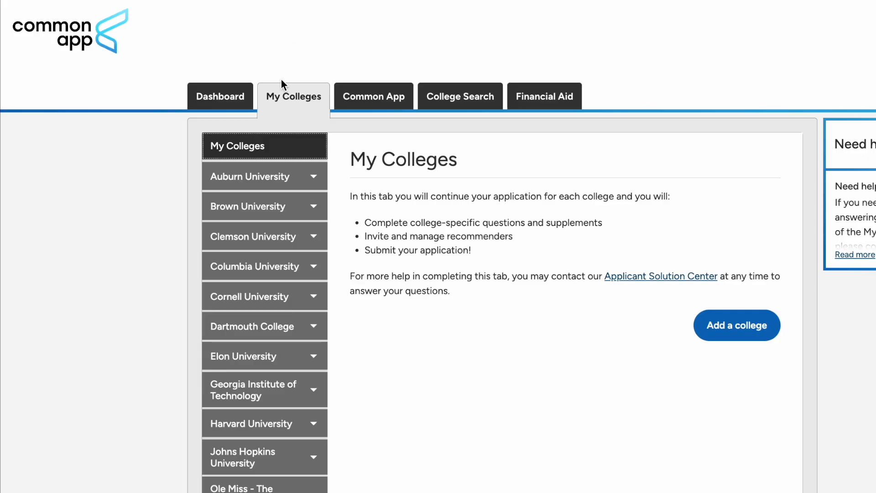
scroll(264, 264, "down", 3)
left_click(265, 439)
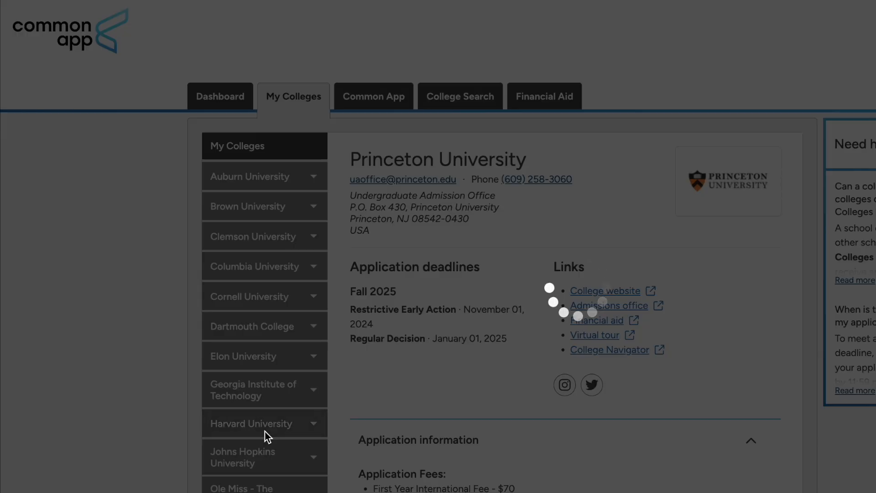
scroll(265, 437, "down", 5)
left_click(259, 379)
Look through Princeton's General questions and open the Academics section at the SAT or ACT scores question
scroll(369, 355, "down", 6)
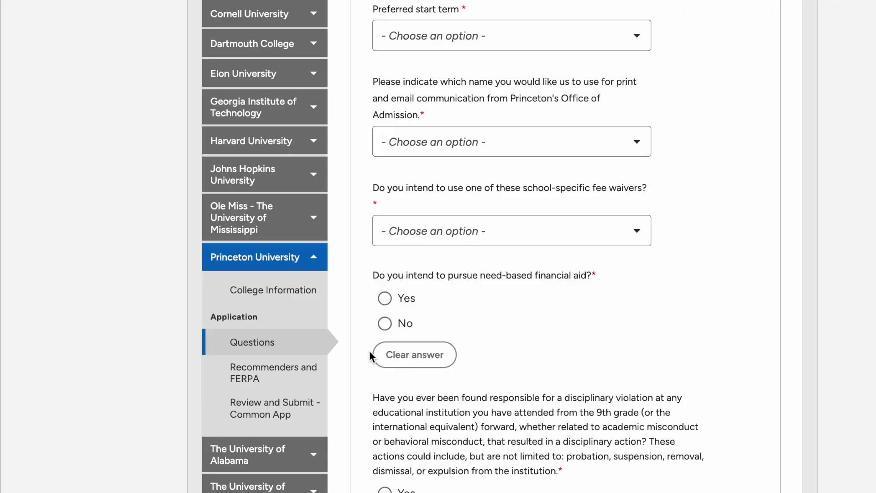
scroll(370, 352, "down", 18)
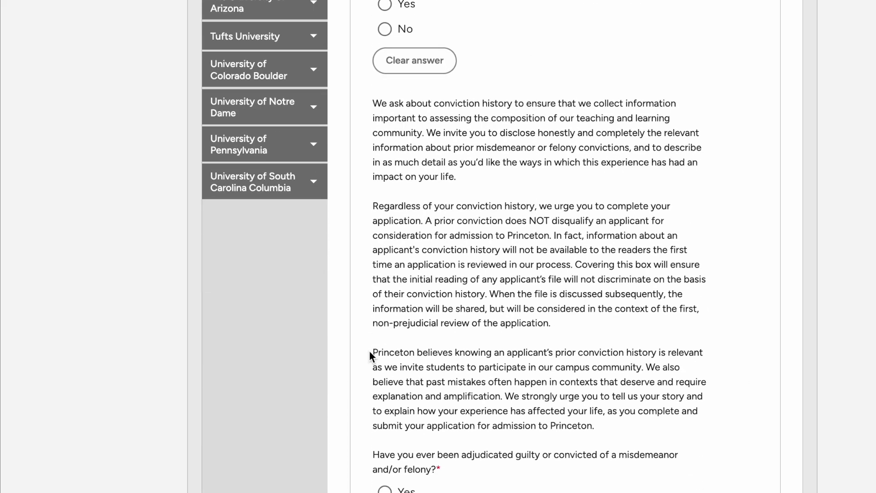
scroll(371, 357, "down", 6)
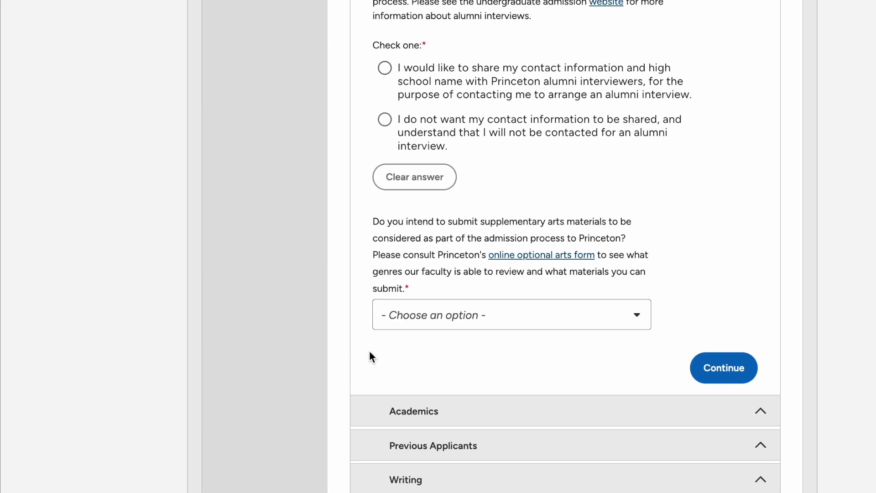
scroll(369, 351, "up", 20)
scroll(370, 356, "up", 2)
scroll(370, 357, "down", 20)
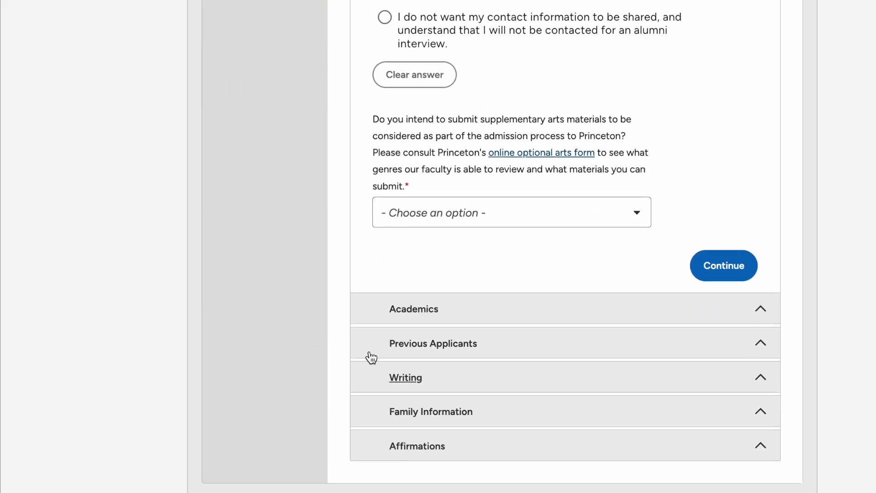
left_click(401, 317)
scroll(400, 316, "down", 8)
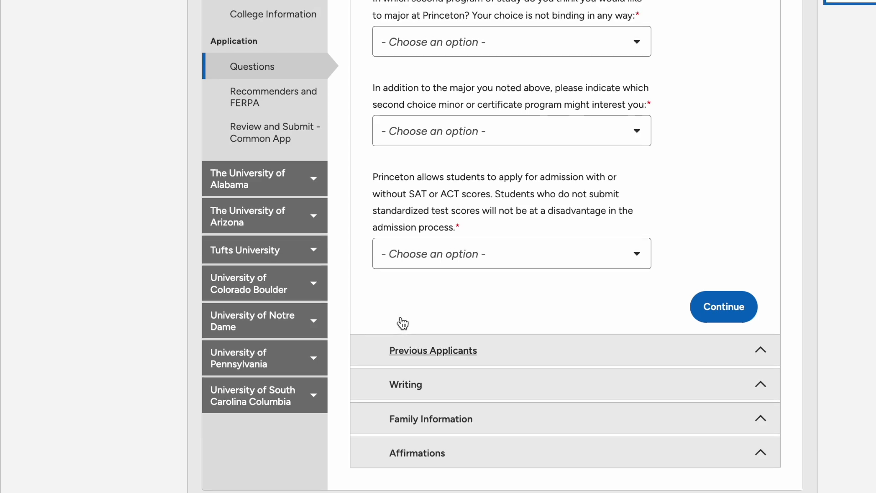
Answer Princeton's standardized test question with "I would like my application to be considered without ACT or SAT scores"
left_click(420, 260)
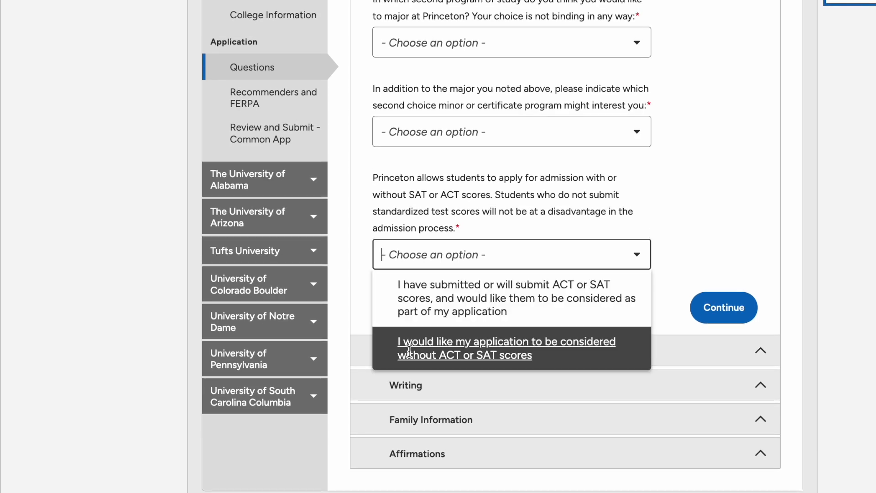
left_click(411, 296)
left_click(433, 259)
left_click(433, 339)
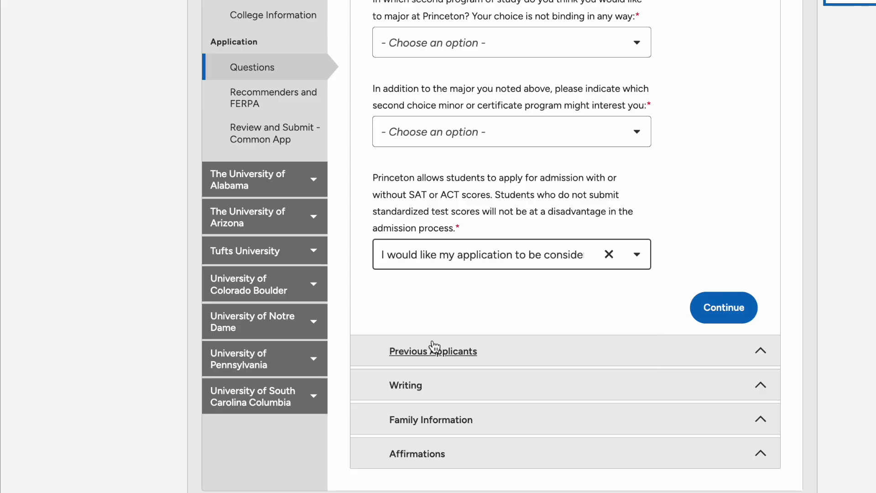
Alternate Princeton's test score answer between submitting ACT or SAT scores and being considered without them, ending without scores
left_click(413, 255)
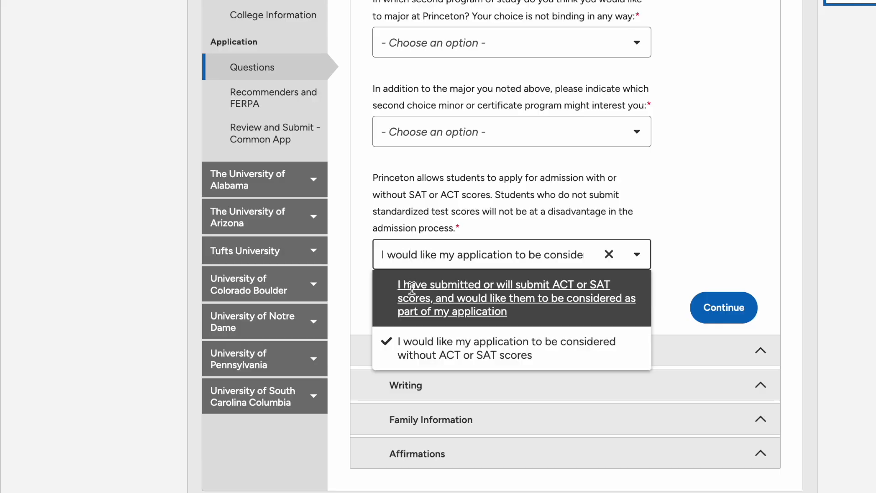
left_click(412, 288)
left_click(406, 259)
left_click(406, 346)
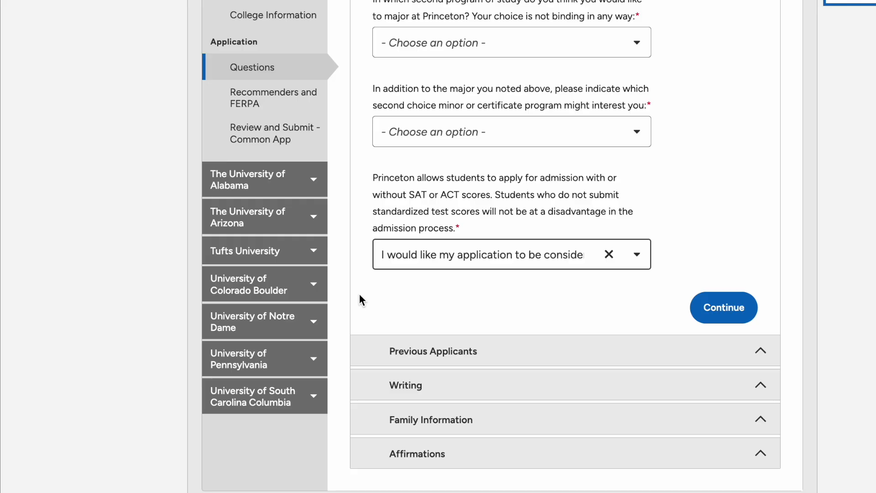
scroll(360, 300, "up", 10)
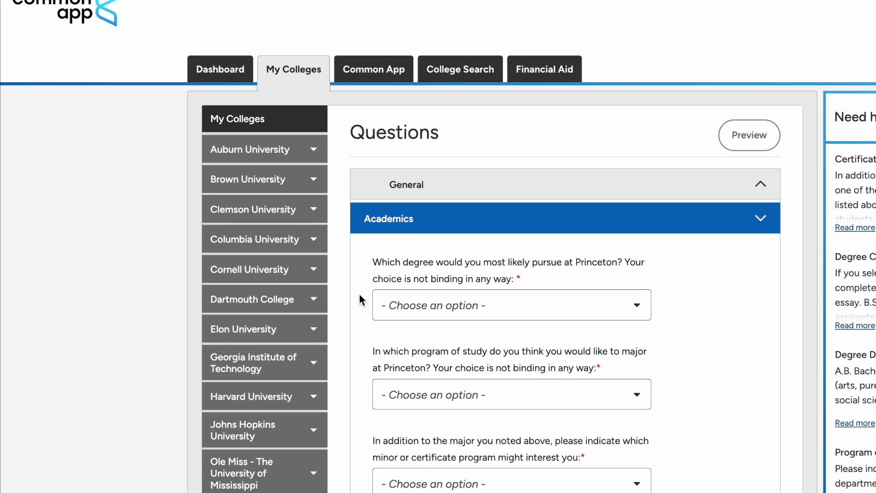
scroll(359, 301, "down", 10)
left_click(407, 344)
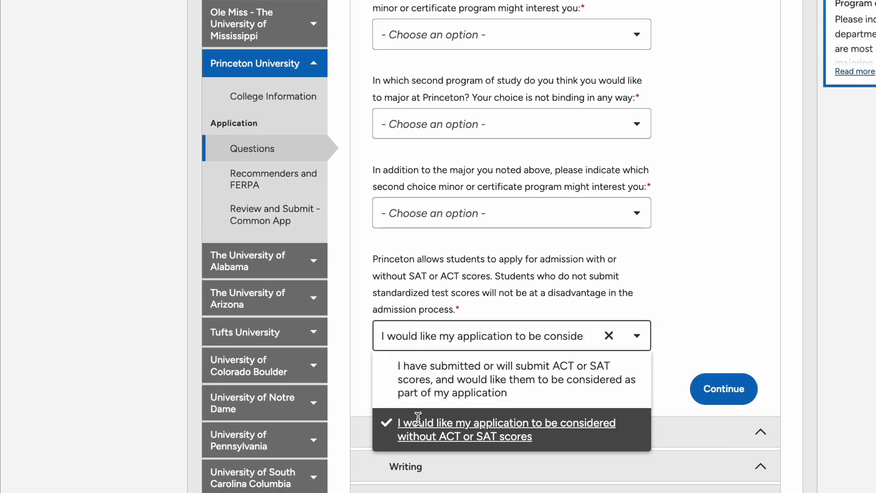
left_click(402, 371)
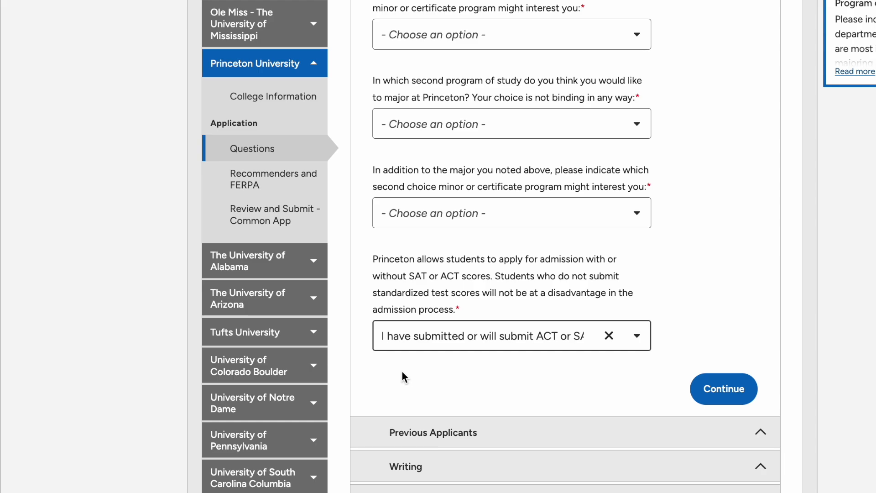
left_click(398, 341)
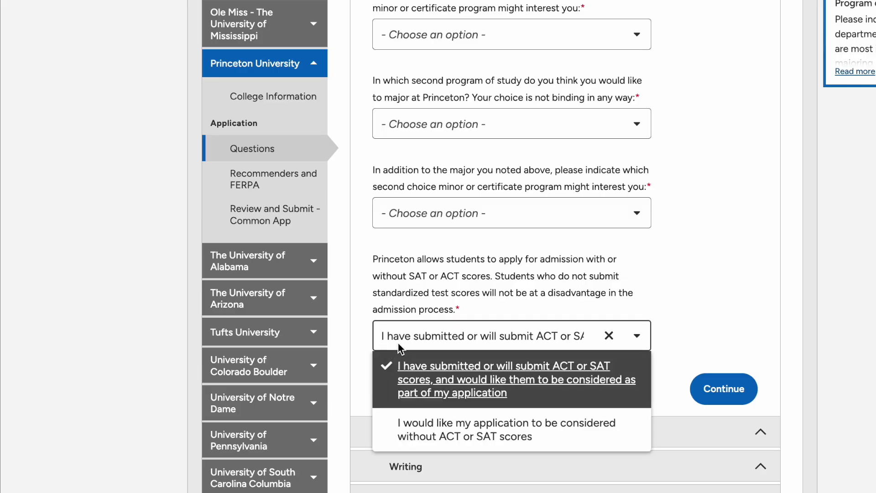
left_click(406, 415)
Return to the Testing section of the Common App
scroll(366, 378, "up", 10)
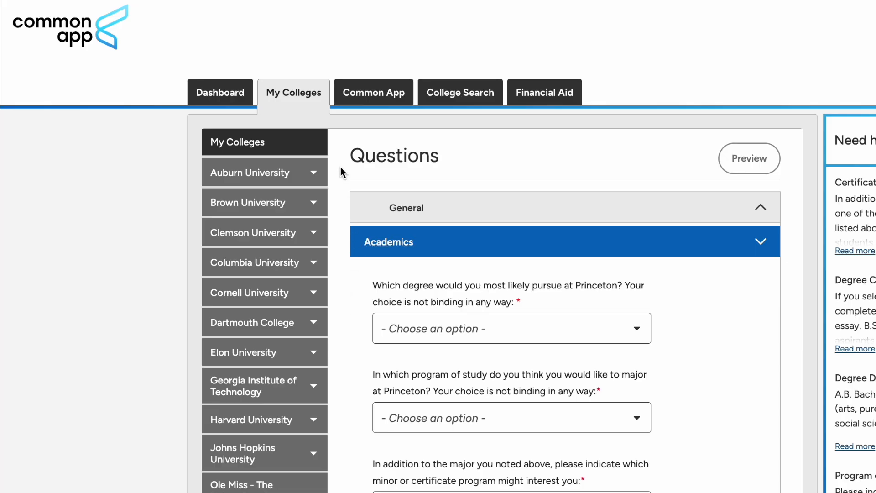
left_click(357, 102)
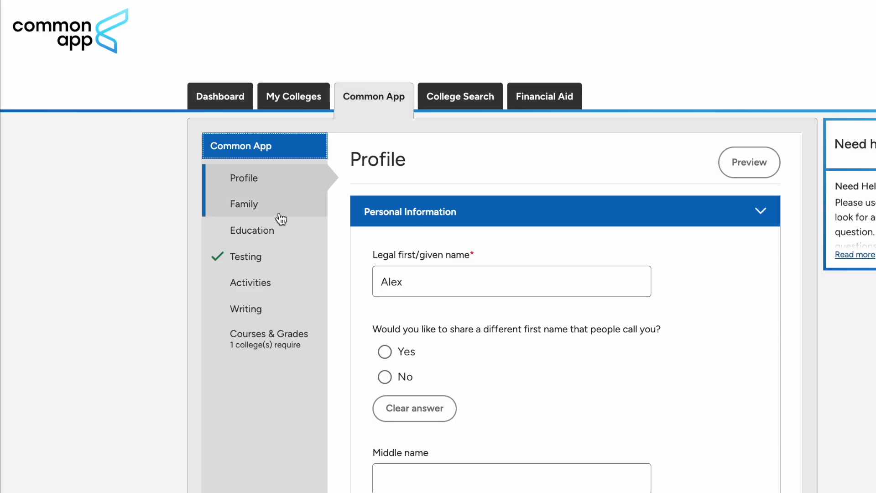
left_click(261, 258)
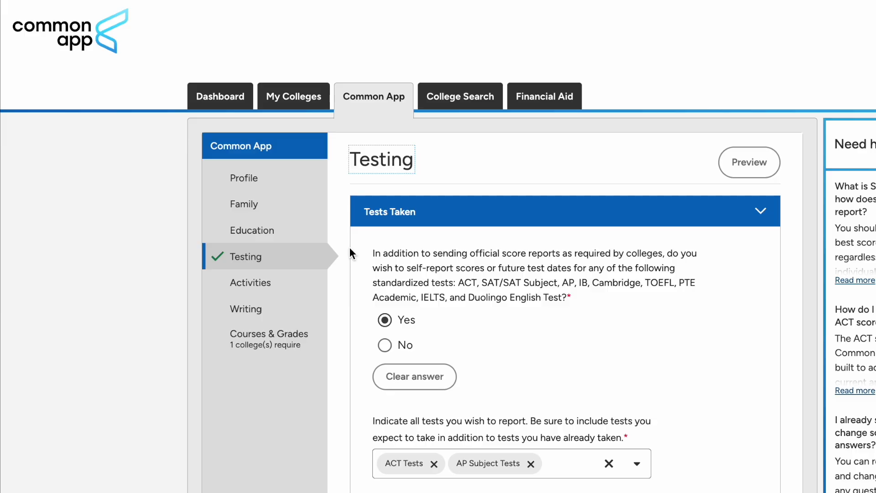
Review the Tests Taken questions, reselecting Yes for self-reporting scores and checking the list of tests to report
scroll(349, 248, "down", 2)
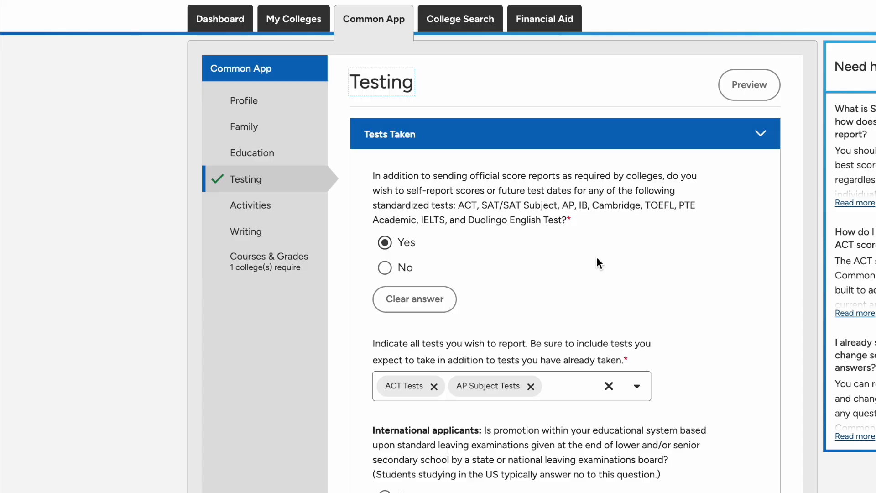
scroll(595, 256, "down", 1)
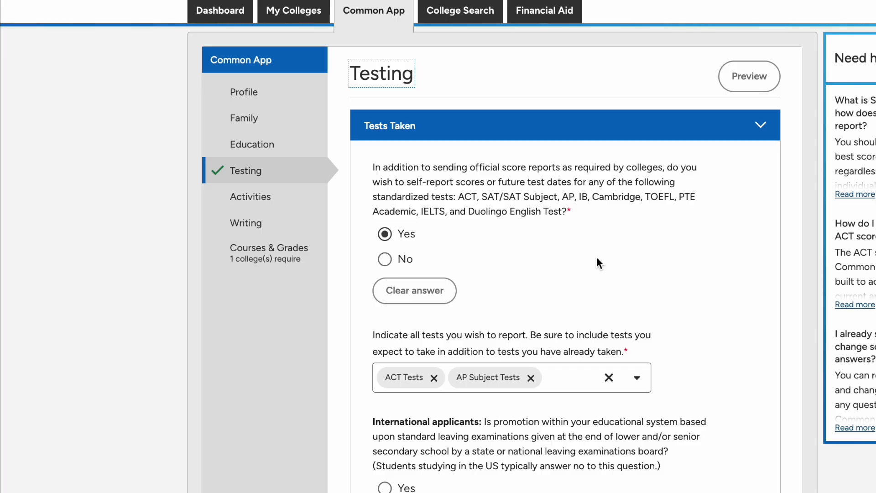
scroll(596, 259, "down", 2)
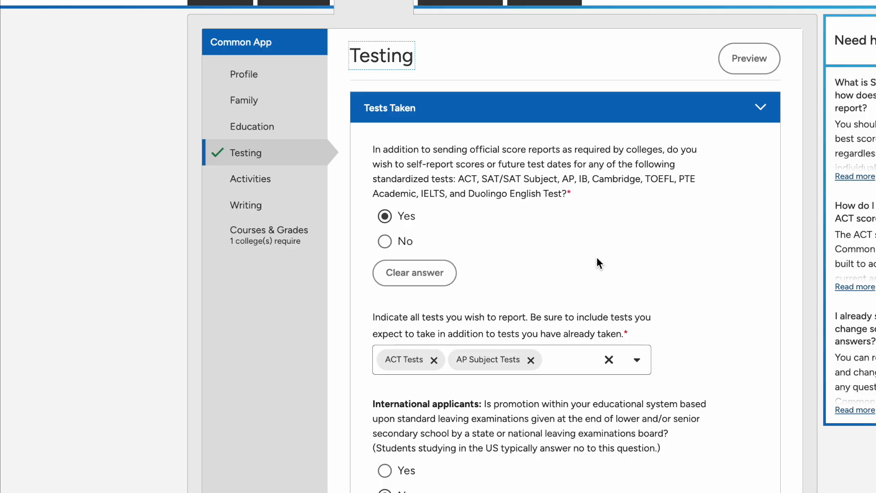
scroll(597, 258, "up", 1)
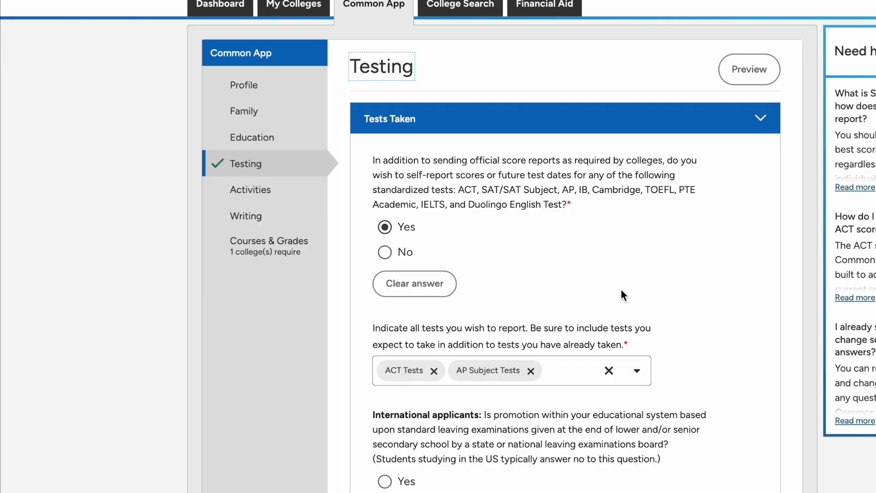
left_click(389, 229)
left_click(389, 230)
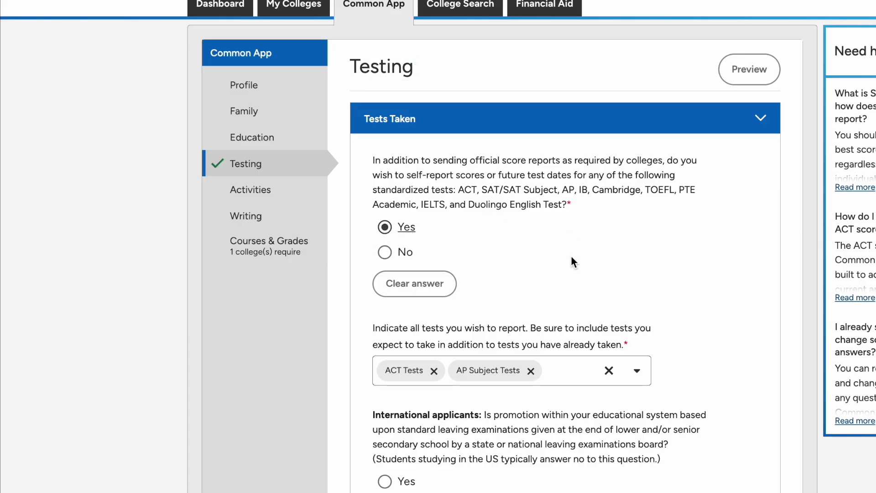
scroll(571, 256, "down", 2)
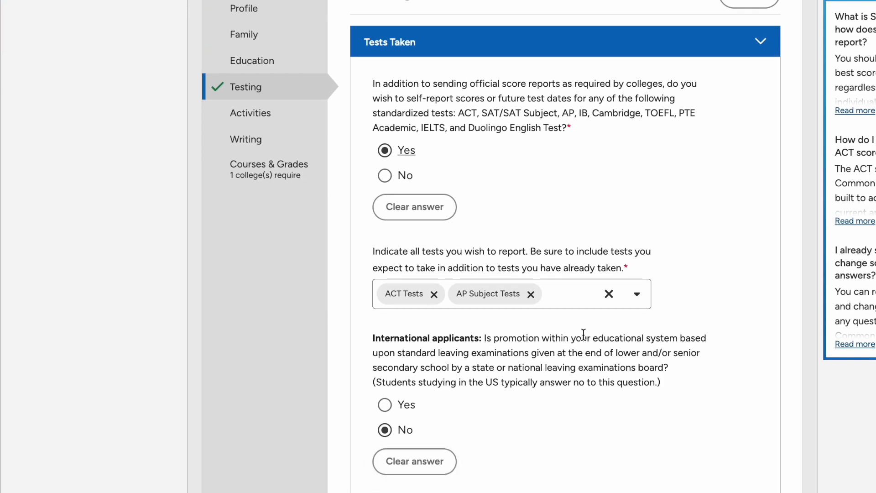
Check the tests available to report, then switch the international applicants question to Yes and back to No
left_click(636, 304)
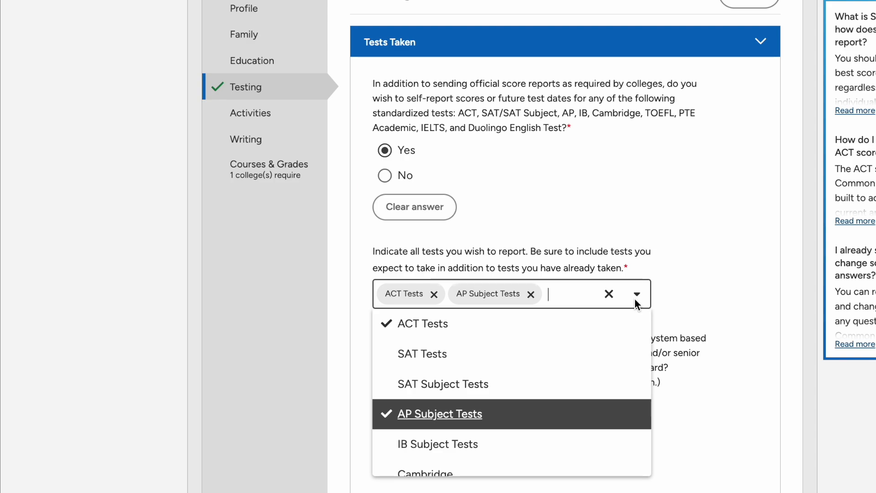
left_click(667, 281)
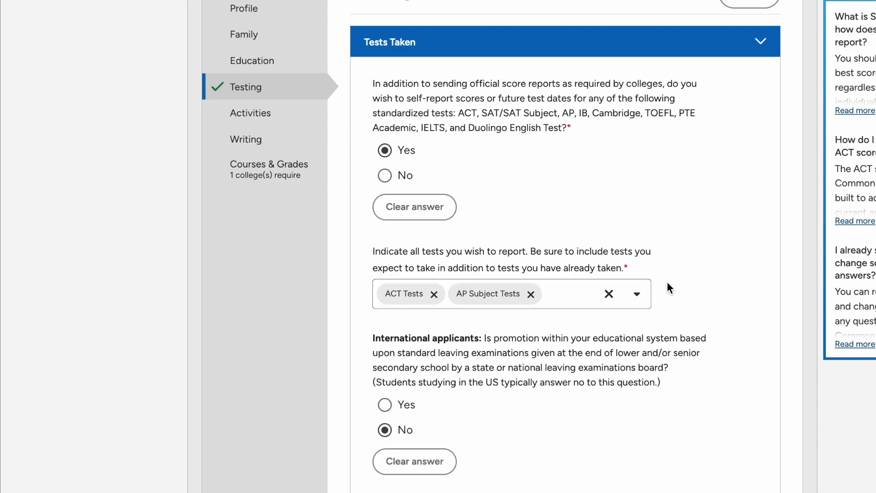
left_click(385, 404)
left_click(385, 430)
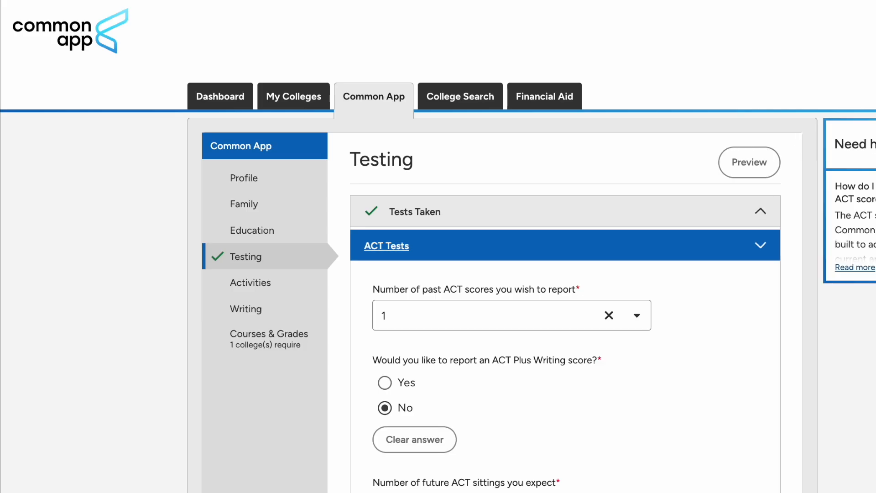
Examine the ACT Tests questions, covering past scores to report, the Writing score, future sittings, and each highest score with its date
scroll(647, 409, "down", 2)
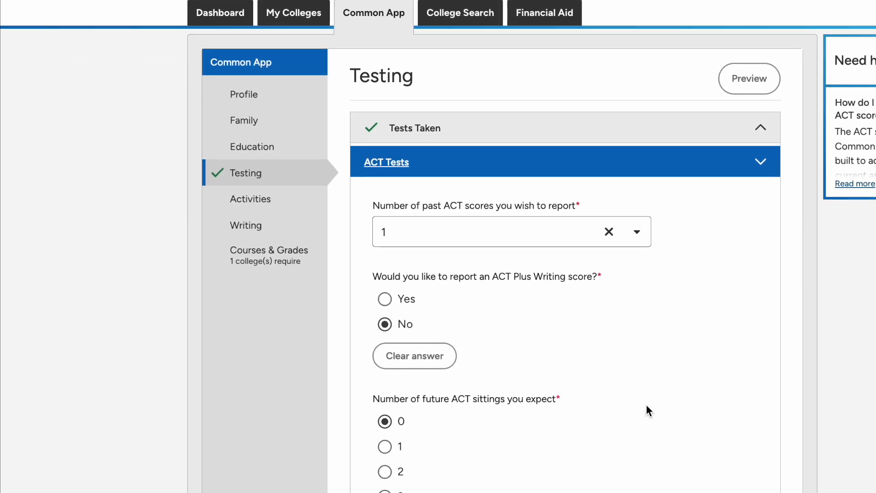
left_click(637, 233)
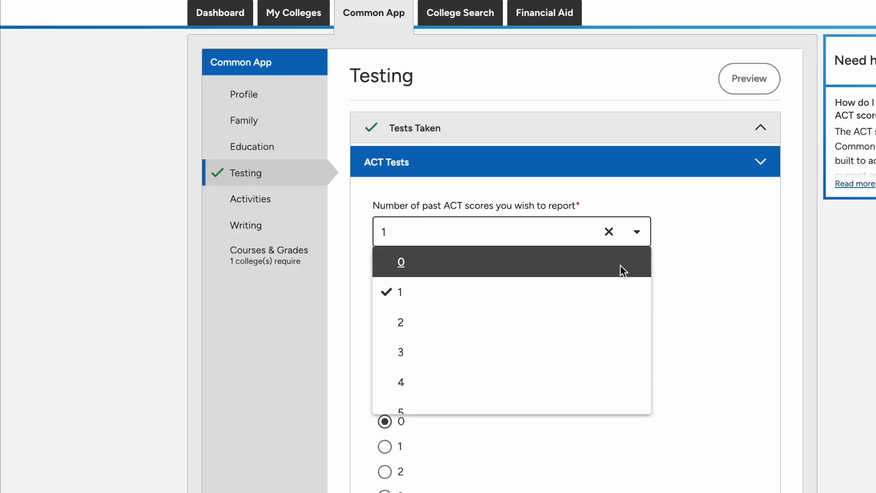
left_click(613, 288)
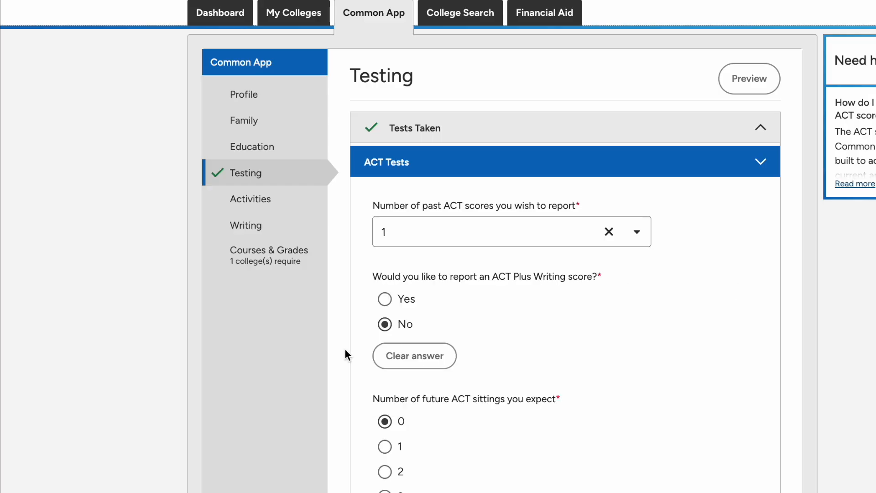
scroll(344, 348, "down", 1)
scroll(344, 348, "down", 1)
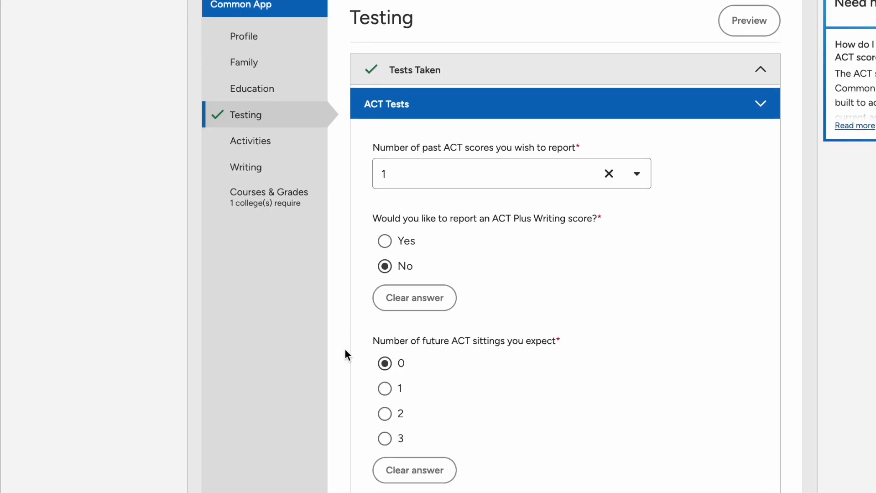
scroll(360, 316, "down", 3)
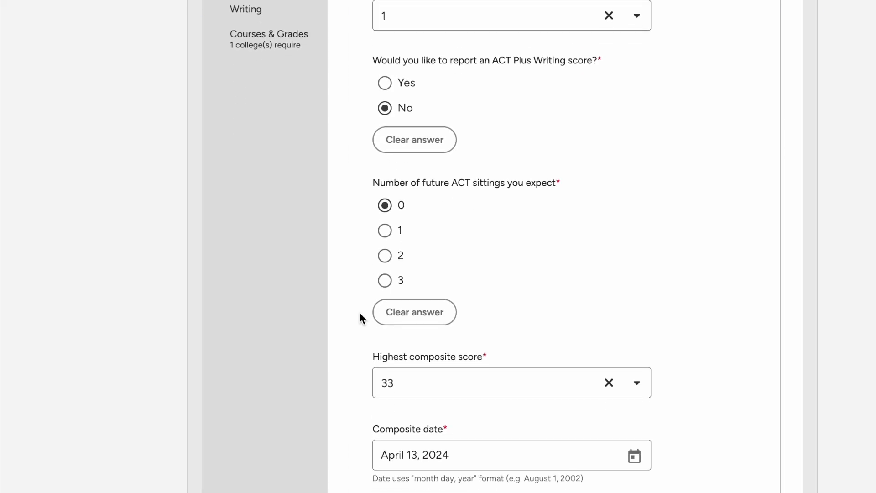
scroll(360, 313, "down", 3)
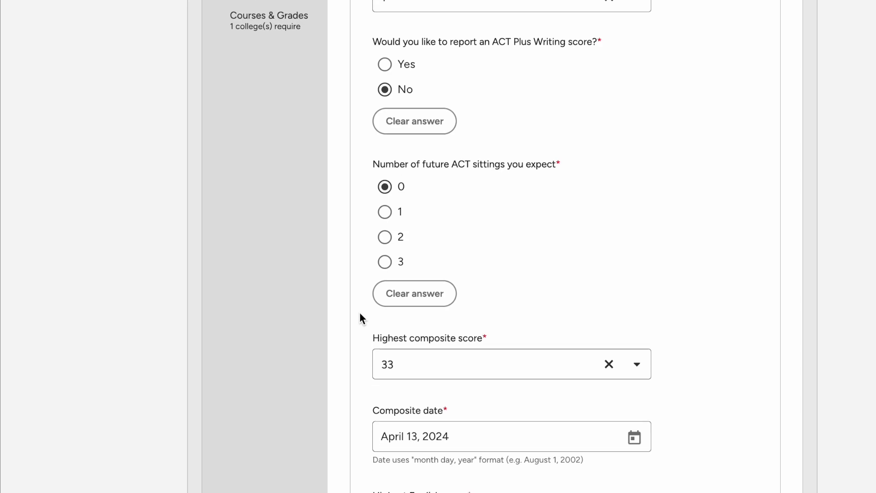
scroll(360, 317, "down", 3)
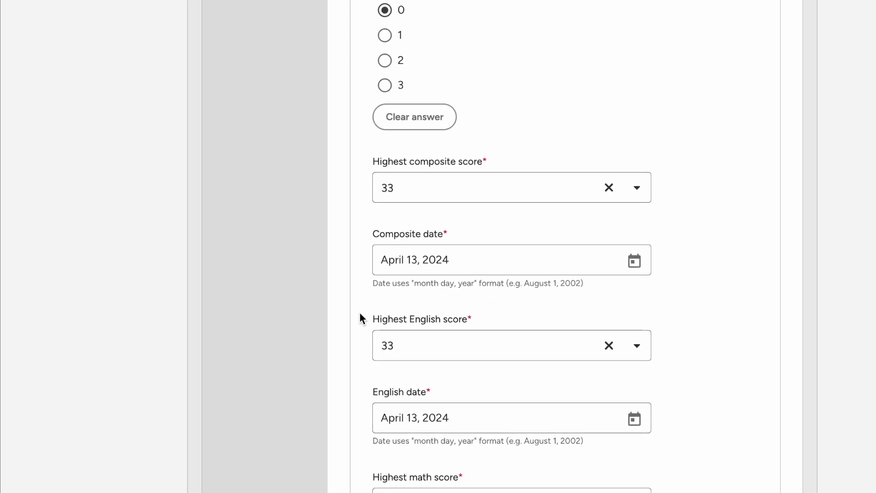
scroll(359, 302, "down", 1)
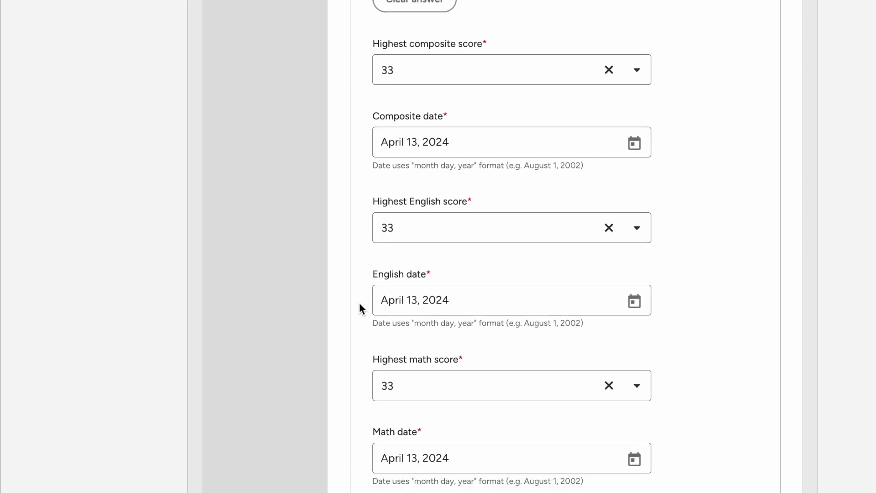
scroll(360, 302, "down", 2)
scroll(359, 302, "down", 4)
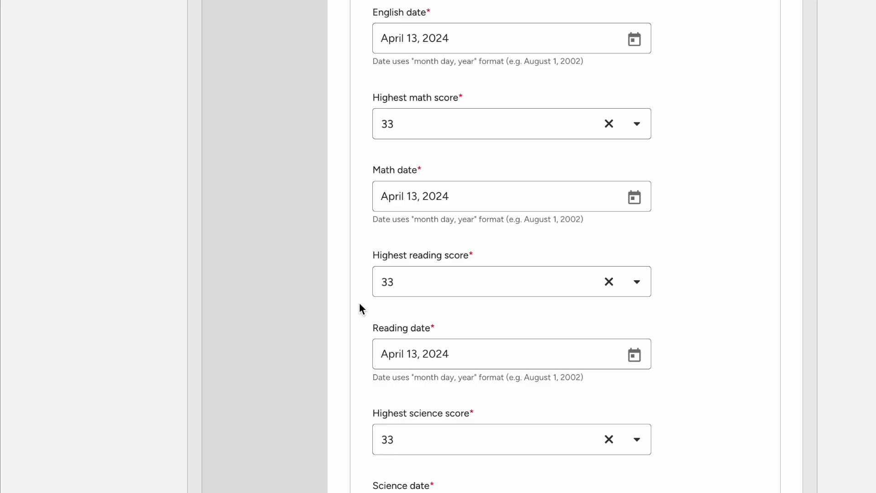
scroll(359, 309, "down", 2)
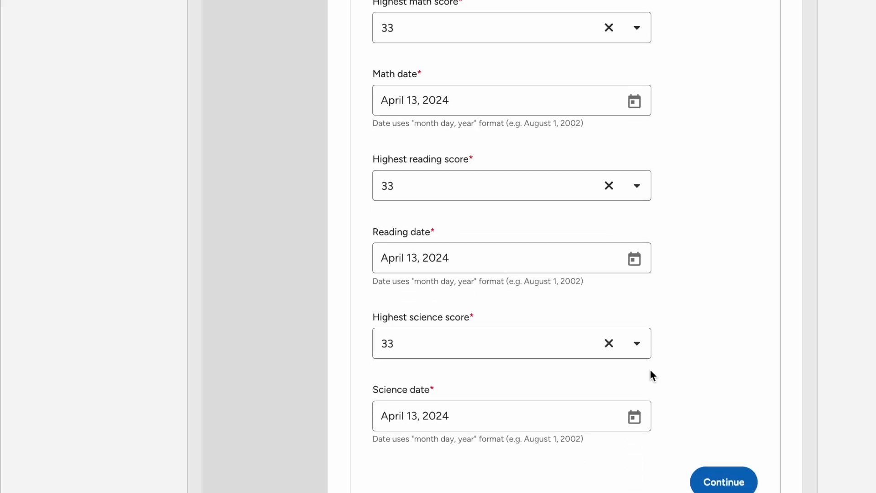
Continue to AP Subject Tests and examine the number of tests reported and each test's date, subject and score
left_click(719, 475)
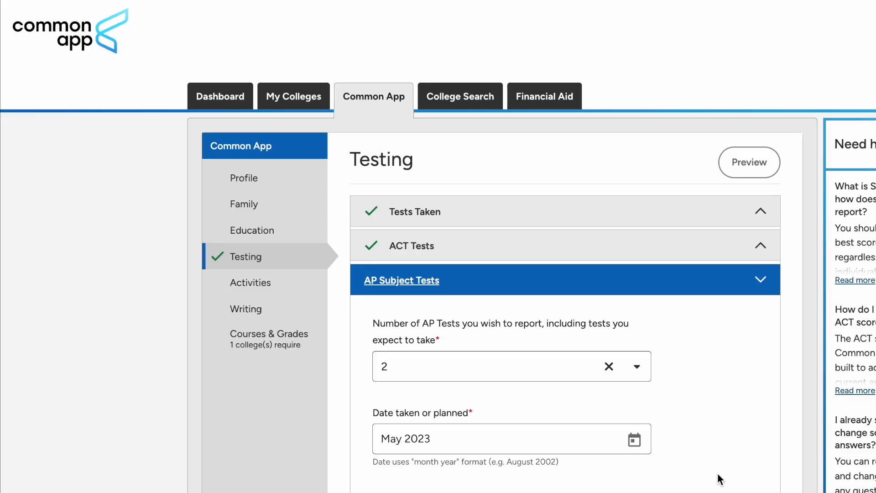
scroll(717, 472, "down", 4)
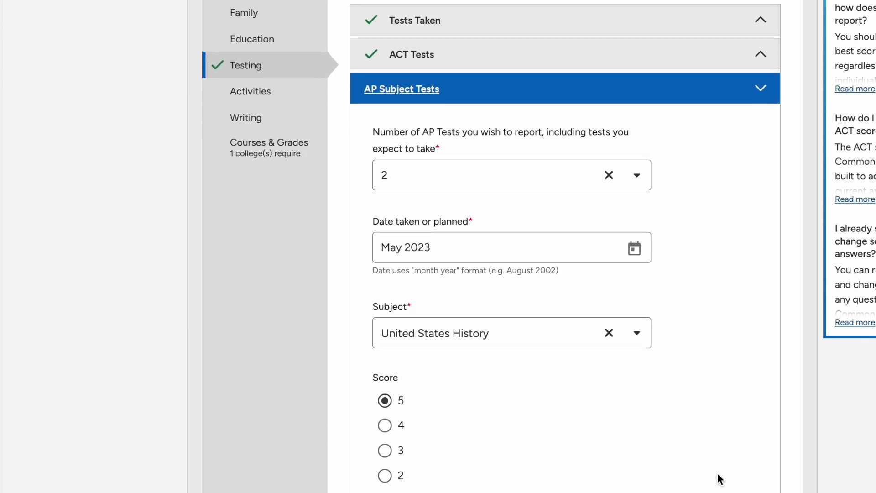
scroll(717, 472, "down", 5)
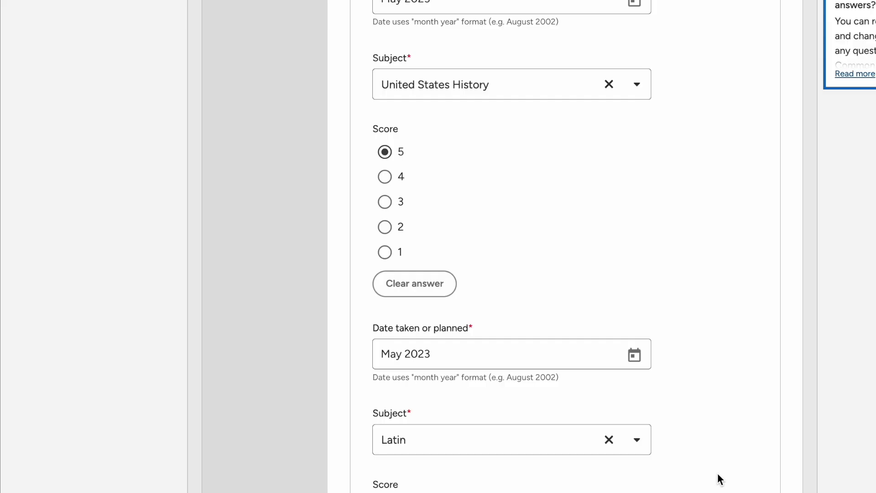
scroll(717, 472, "down", 3)
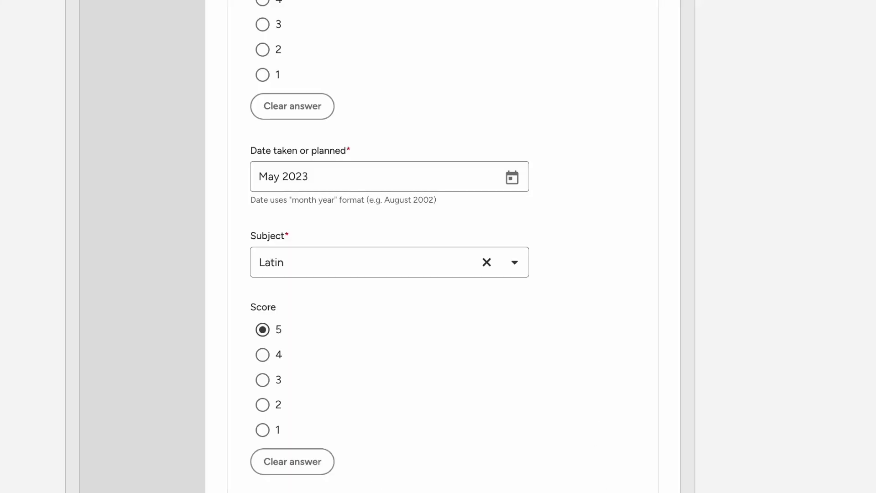
scroll(602, 382, "up", 12)
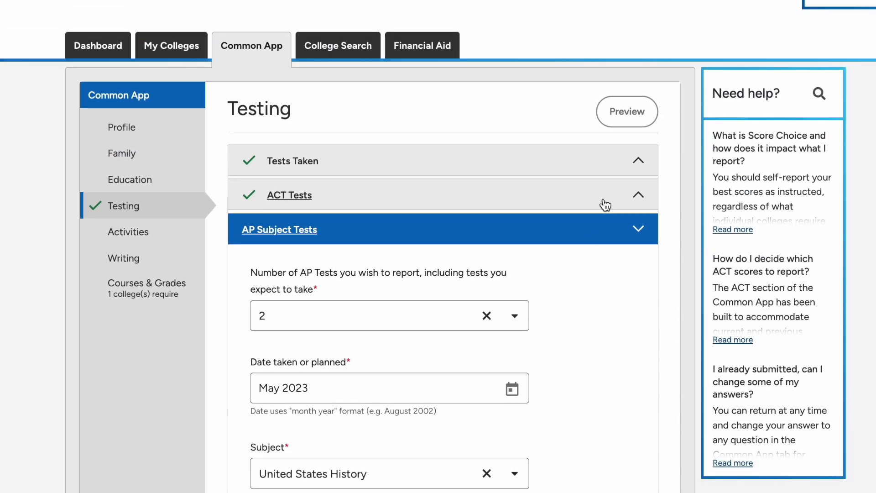
Preview the Testing section as colleges would see it, close the preview and reopen the Tests Taken questions
left_click(634, 113)
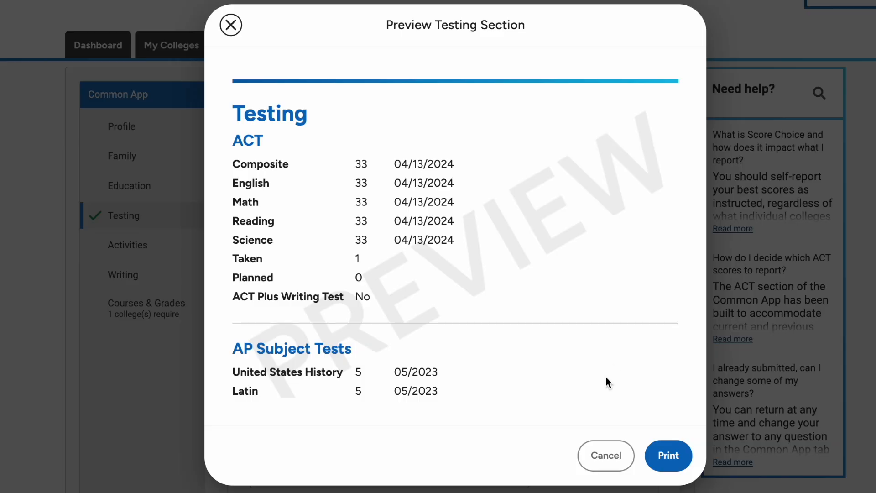
left_click(605, 455)
left_click(361, 162)
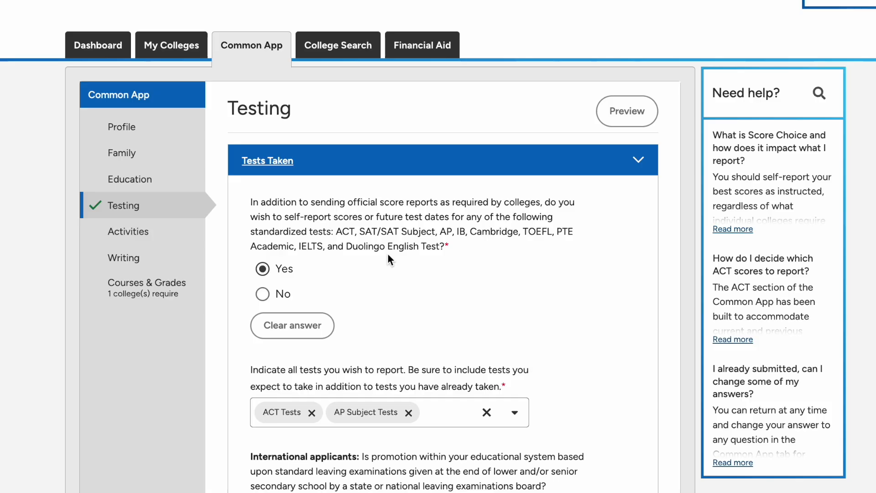
Answer No to self-reporting test scores, then preview the Testing section and close the preview
scroll(388, 258, "down", 1)
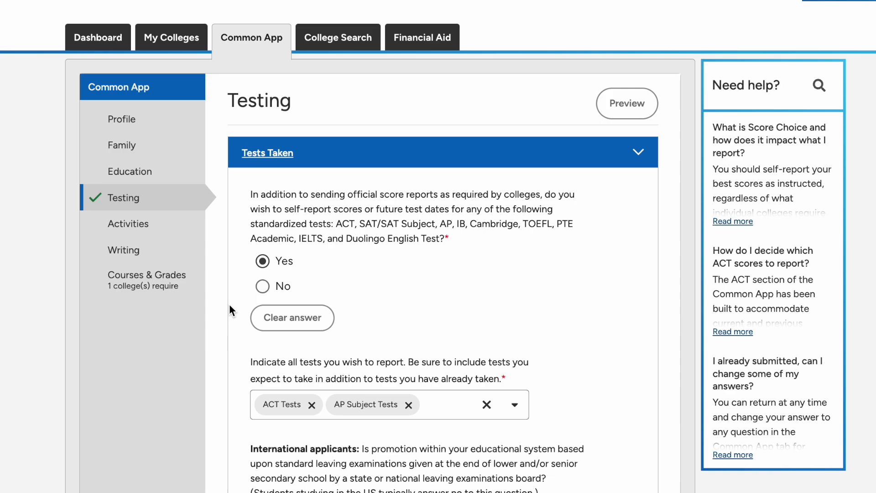
scroll(229, 304, "down", 1)
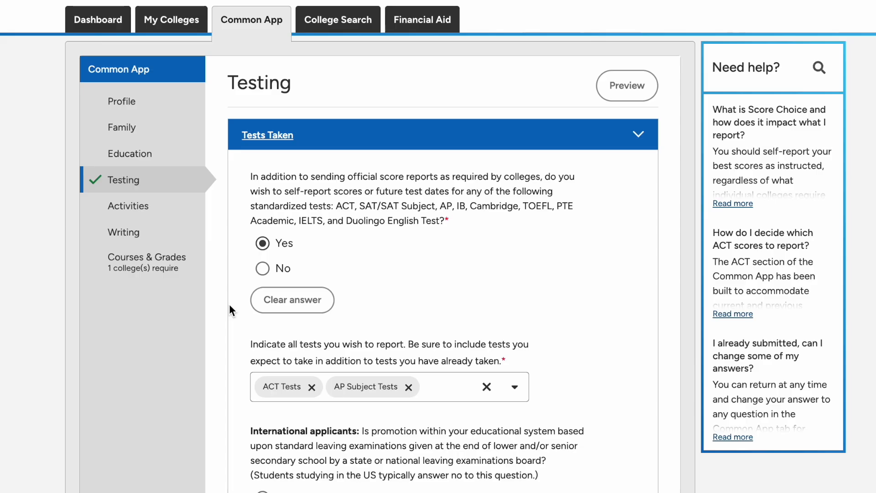
left_click(263, 269)
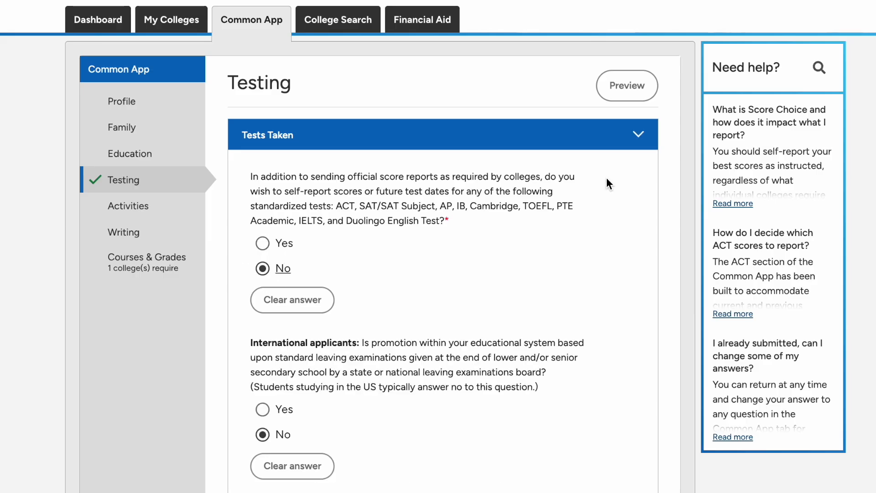
left_click(618, 90)
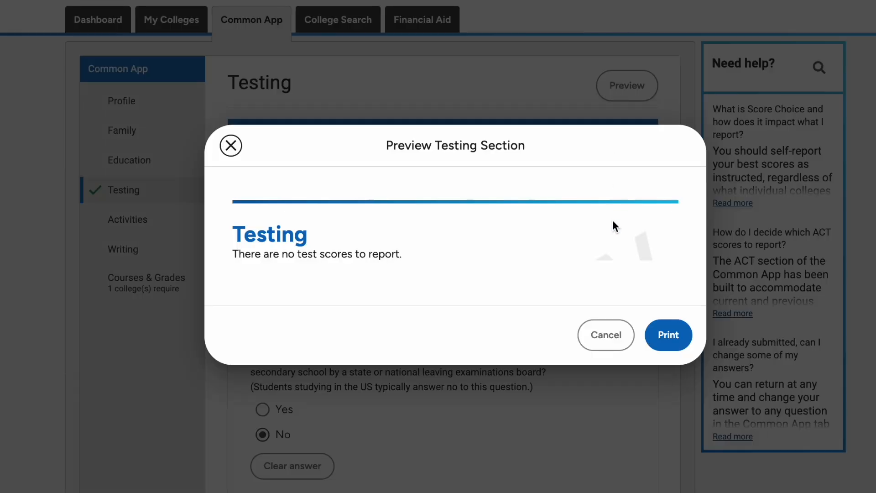
left_click(612, 335)
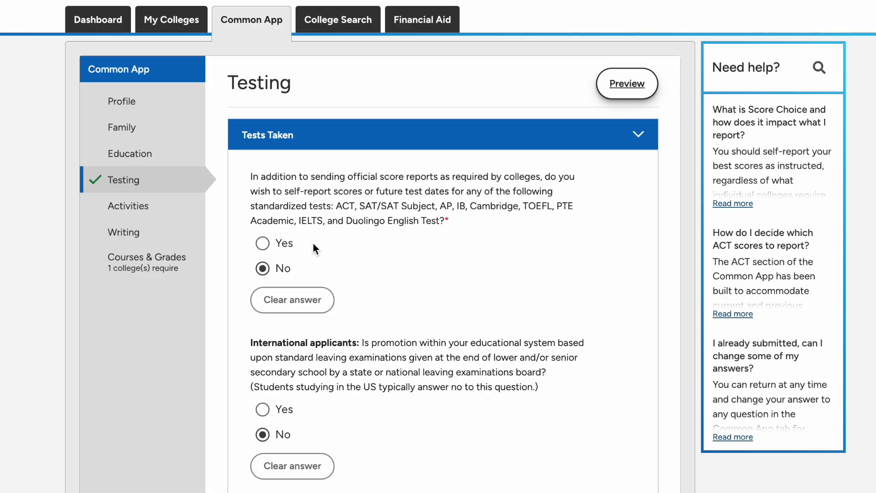
Change the self-reporting answer back to Yes, then preview the Testing section and close the preview
left_click(262, 245)
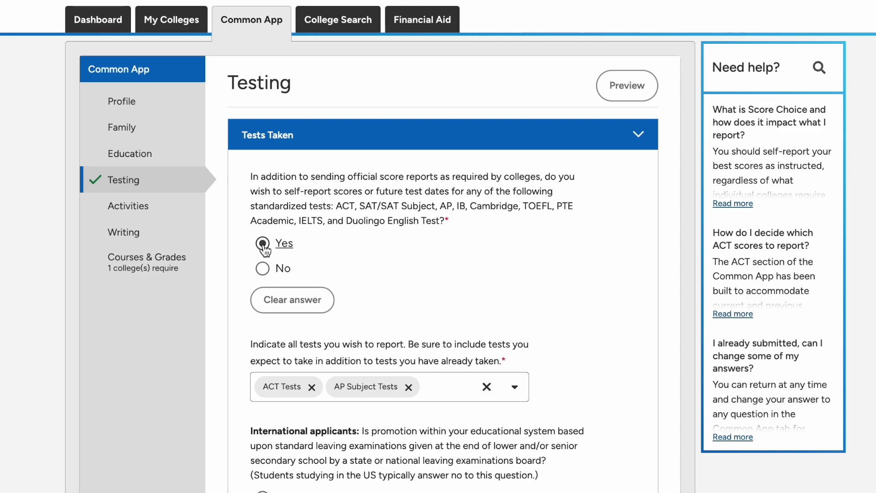
left_click(626, 87)
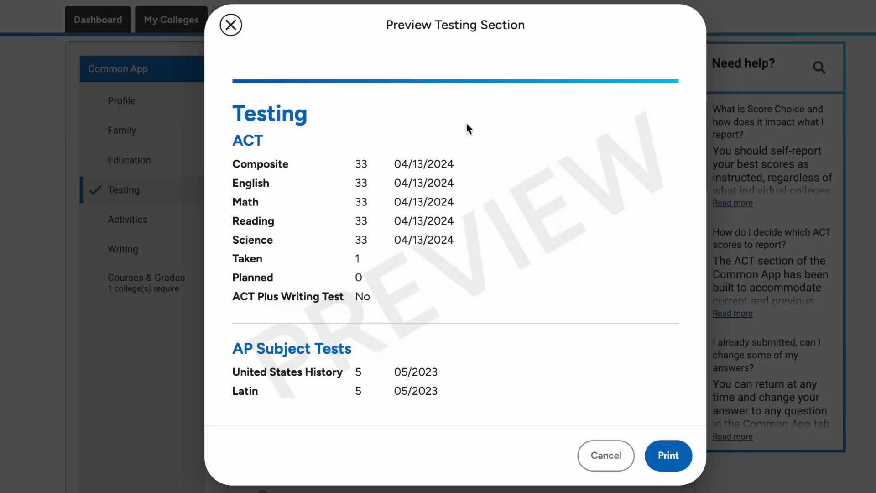
left_click(231, 25)
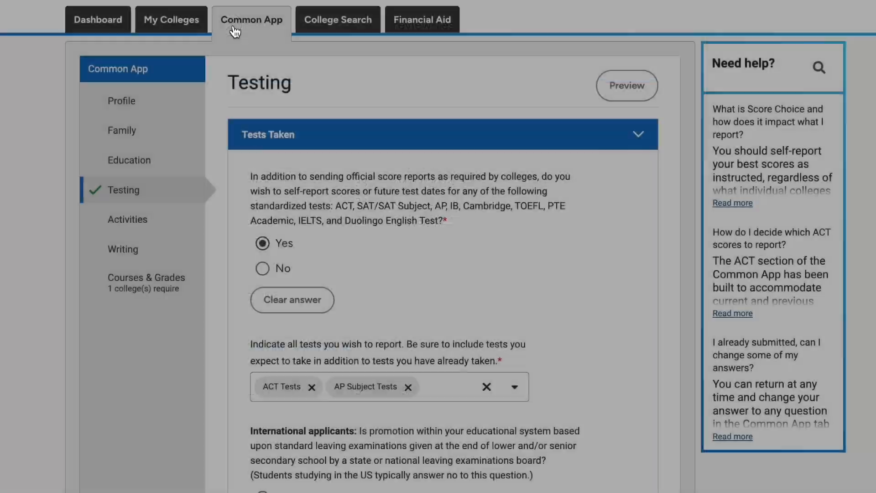
Alternate the self-reporting answer between No and Yes, ending on No, and check the Testing section preview
left_click(263, 268)
left_click(261, 242)
left_click(263, 270)
left_click(261, 246)
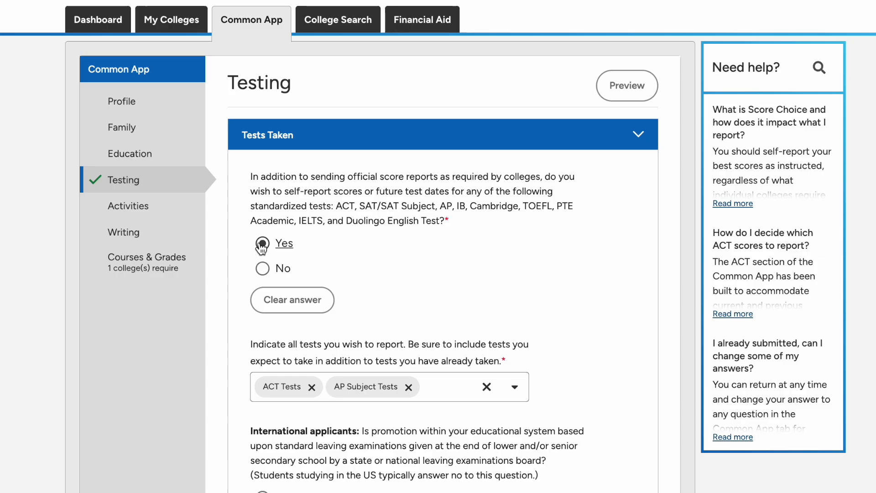
left_click(262, 268)
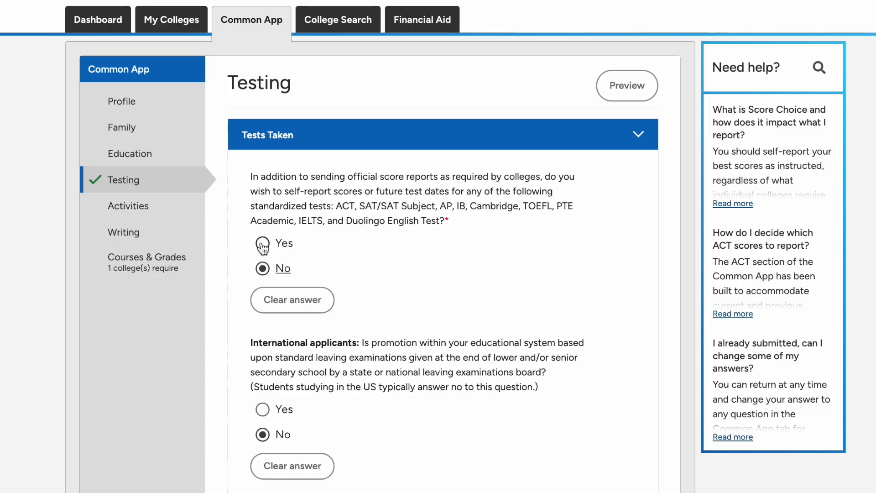
left_click(626, 85)
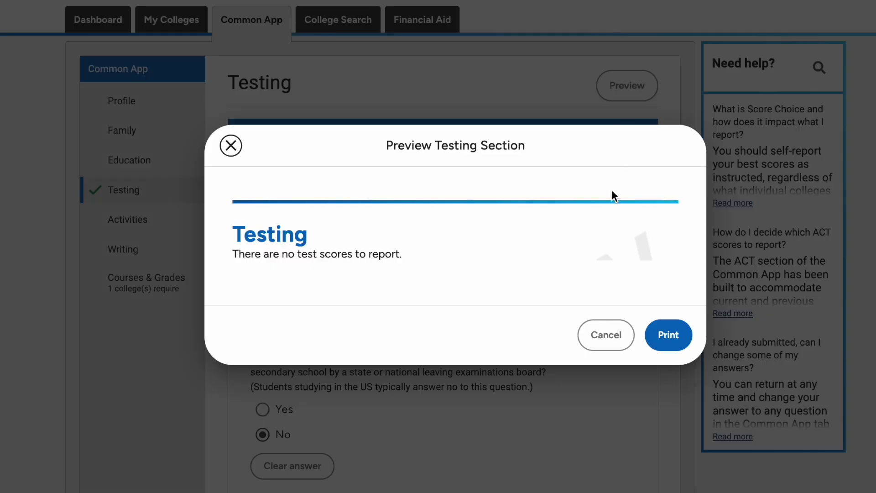
left_click(606, 333)
Reselect Yes for self-reporting scores and check the ACT and AP entries in the Testing section preview
left_click(263, 243)
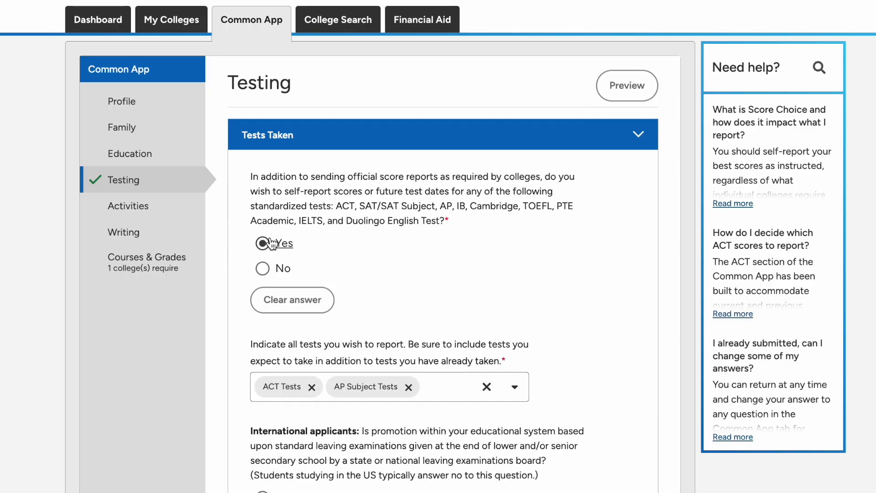
left_click(623, 85)
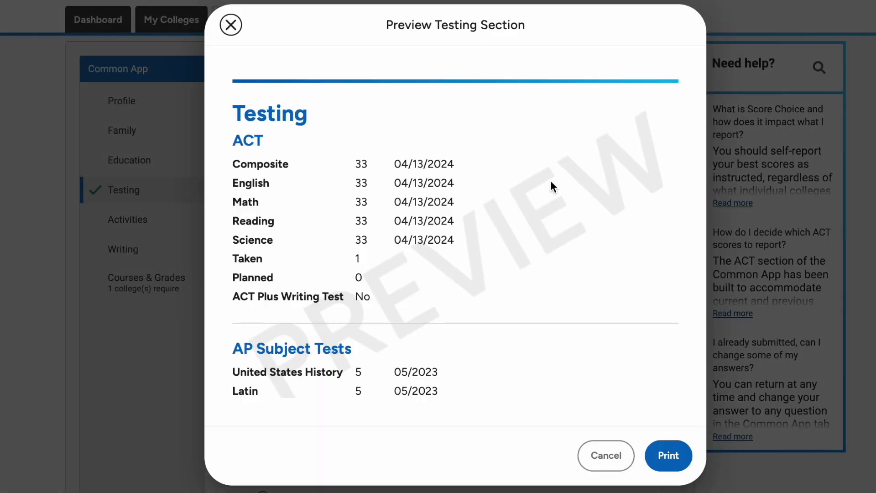
left_click(231, 25)
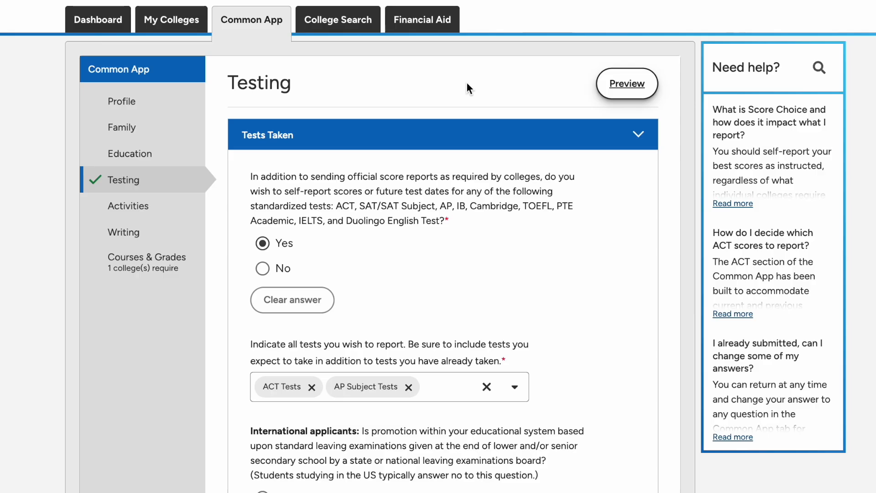
scroll(466, 83, "up", 1)
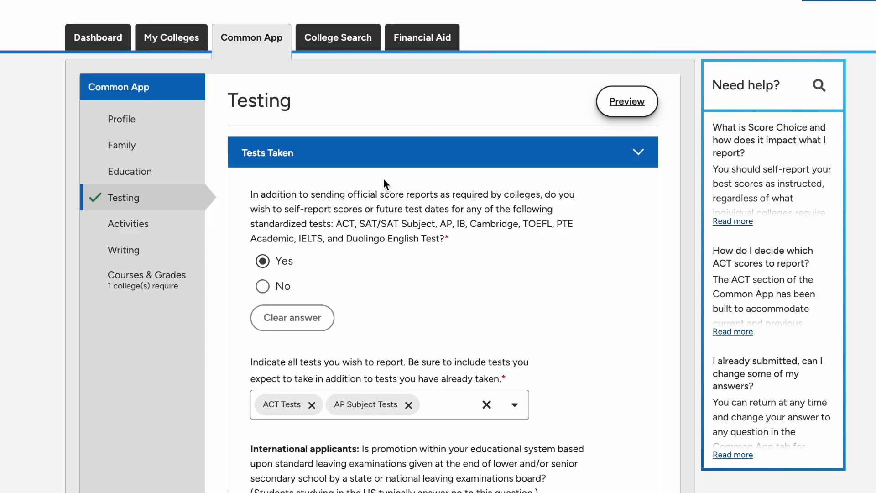
Switch the self-reporting answer to No, check the Testing section preview, and close it
left_click(263, 286)
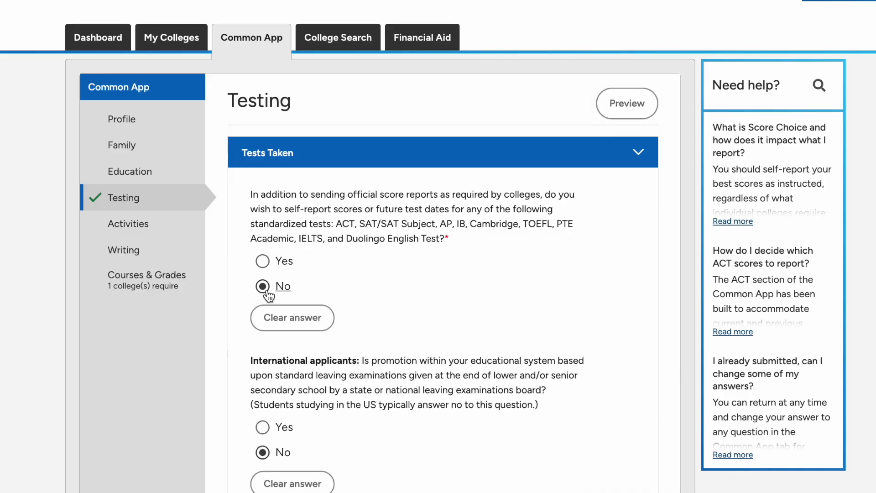
left_click(627, 105)
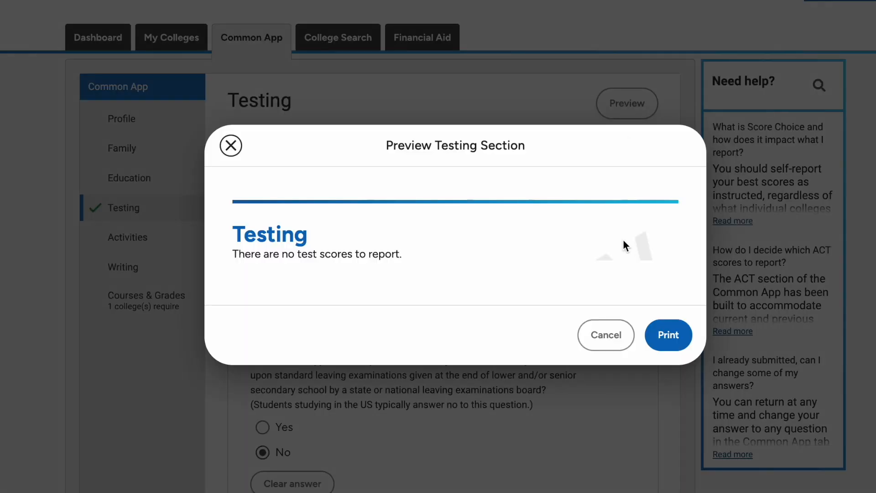
left_click(231, 145)
Set the self-reporting answer back to Yes, review the ACT and AP Subject Tests preview, and close it
left_click(263, 262)
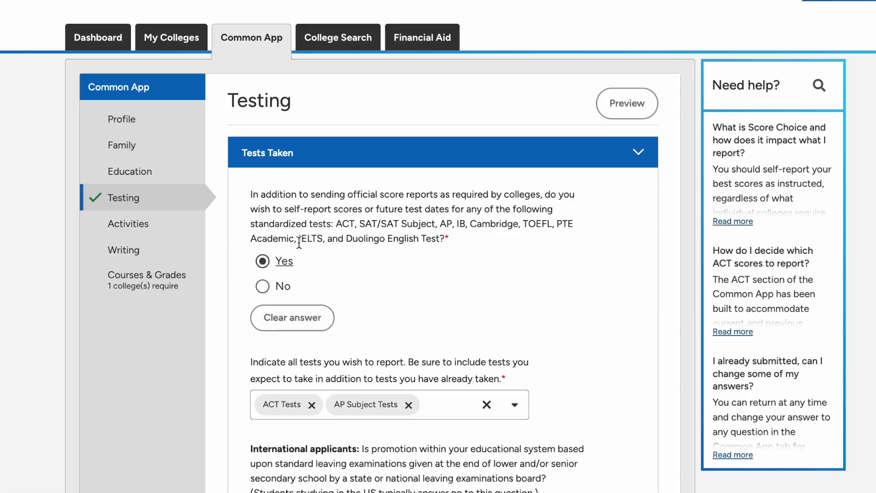
left_click(610, 106)
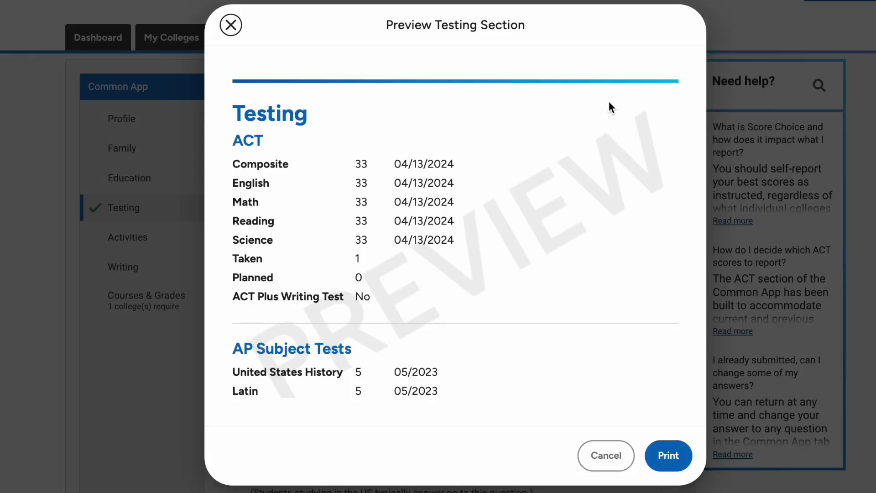
left_click(243, 29)
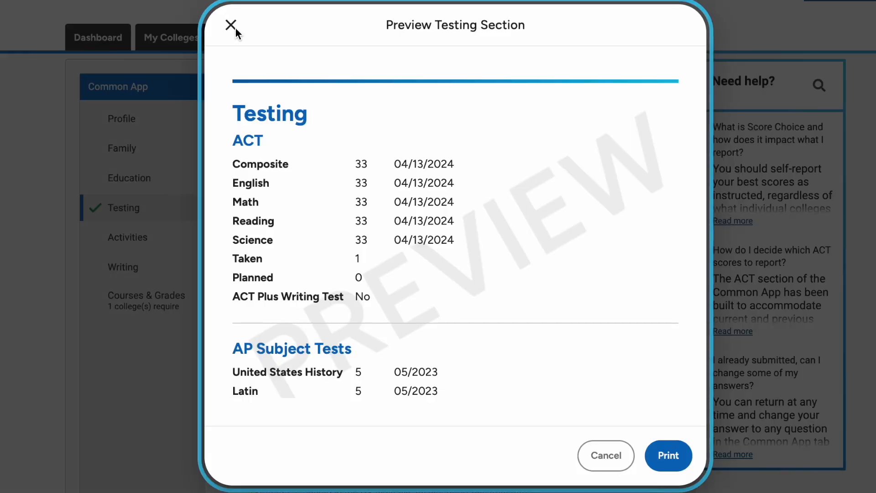
left_click(233, 26)
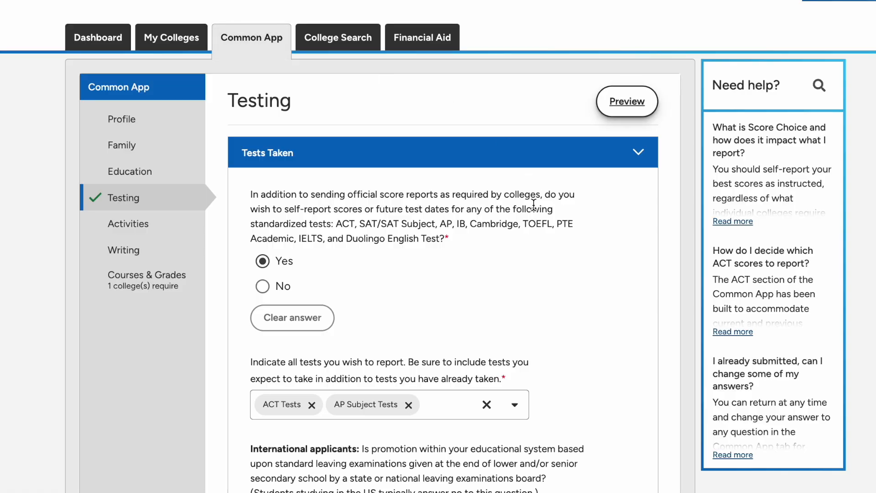